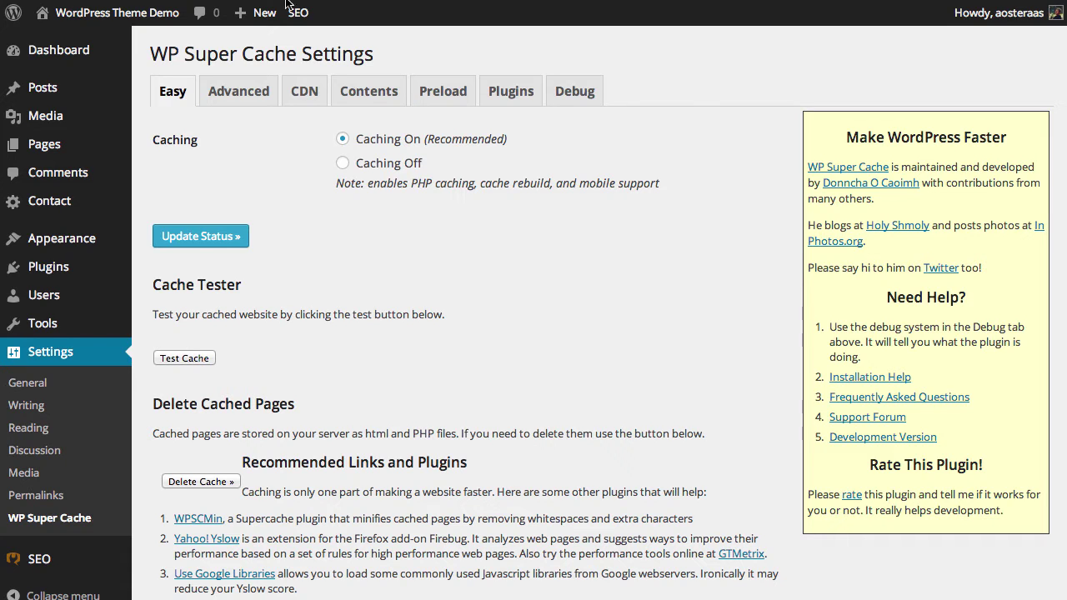
# Step: On WP Super Cache's Advanced settings, choose mod_rewrite to serve cache files instead of PHP
pyautogui.click(261, 88)
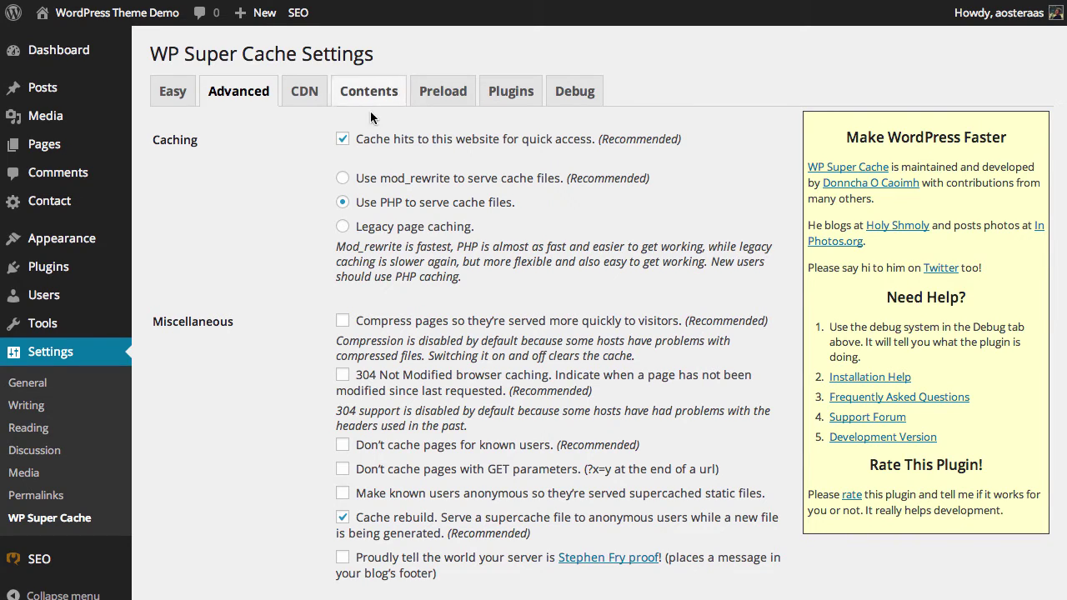
pyautogui.click(378, 185)
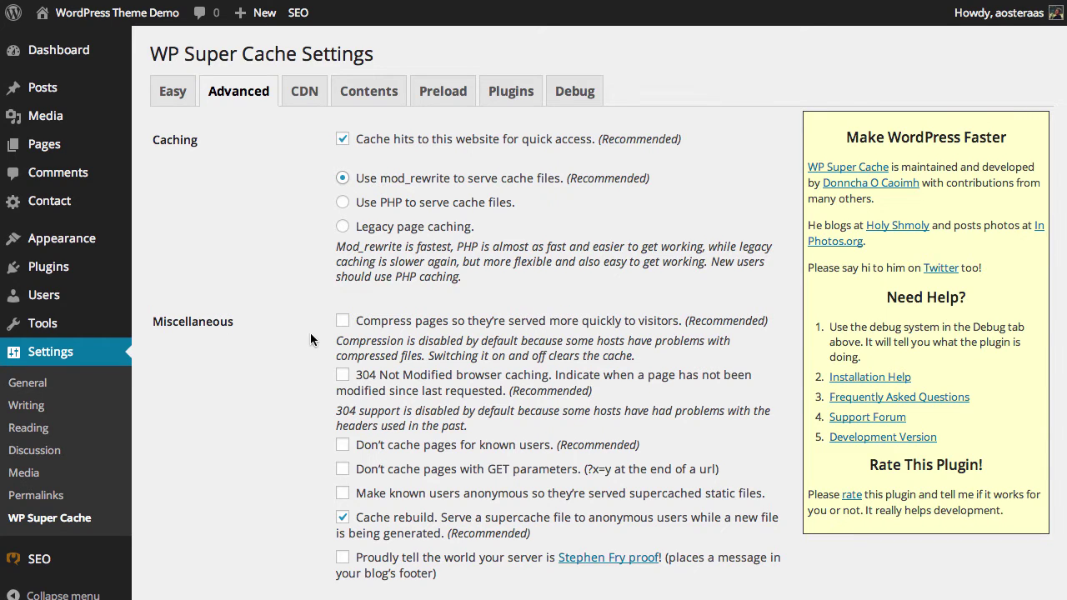
# Step: Turn on 'Compress pages' under the Miscellaneous options
pyautogui.scroll(-1, 302, 337)
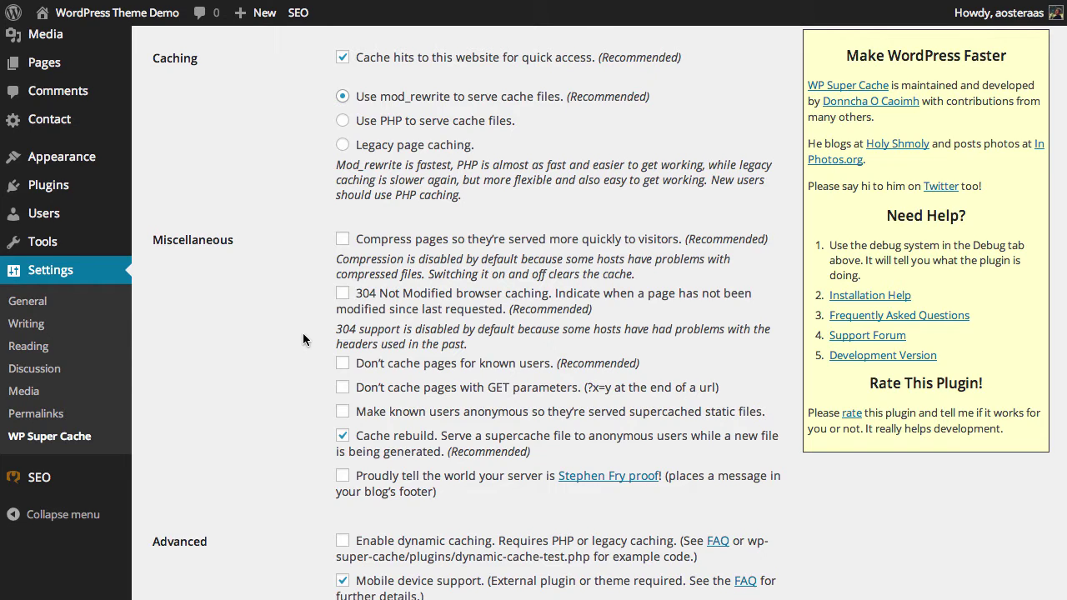
pyautogui.click(343, 240)
# Step: Tick 'Don't cache pages for known users' in the Miscellaneous options
pyautogui.click(343, 364)
pyautogui.scroll(-2, 276, 426)
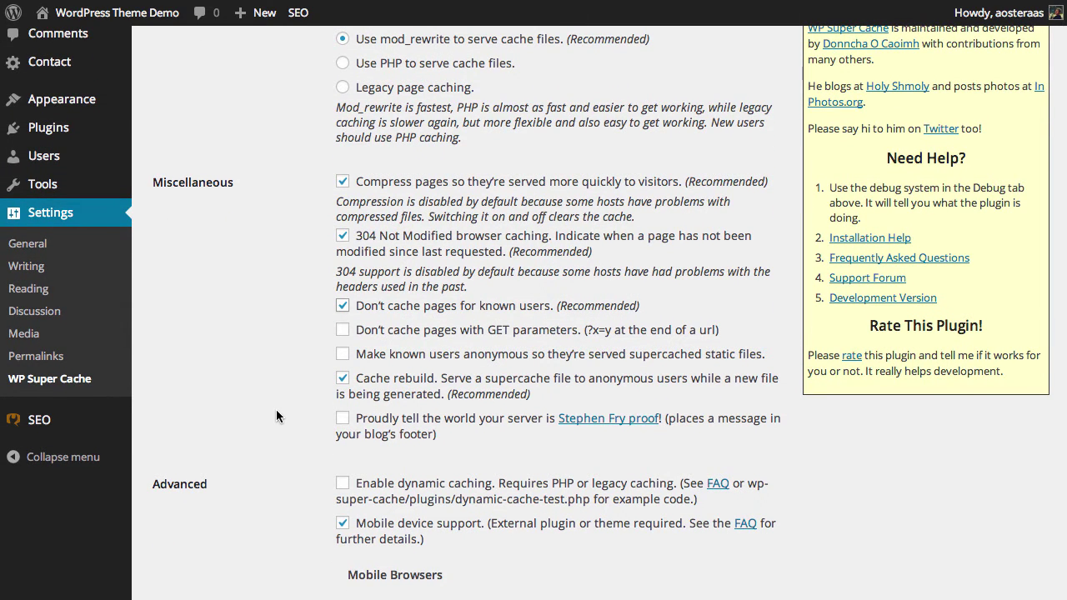
pyautogui.scroll(-6, 276, 411)
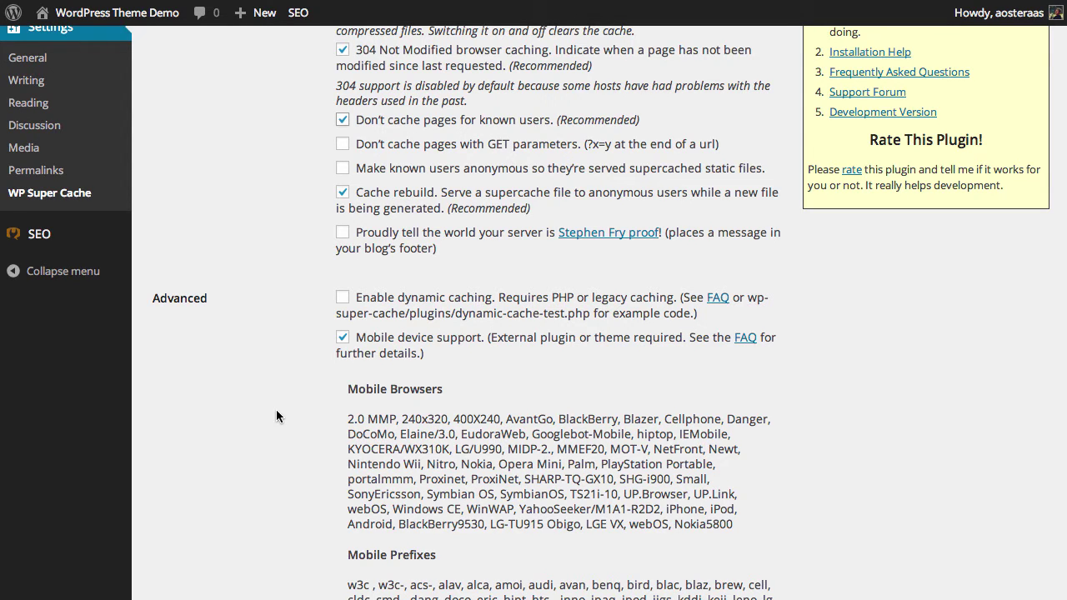
pyautogui.scroll(-5, 294, 409)
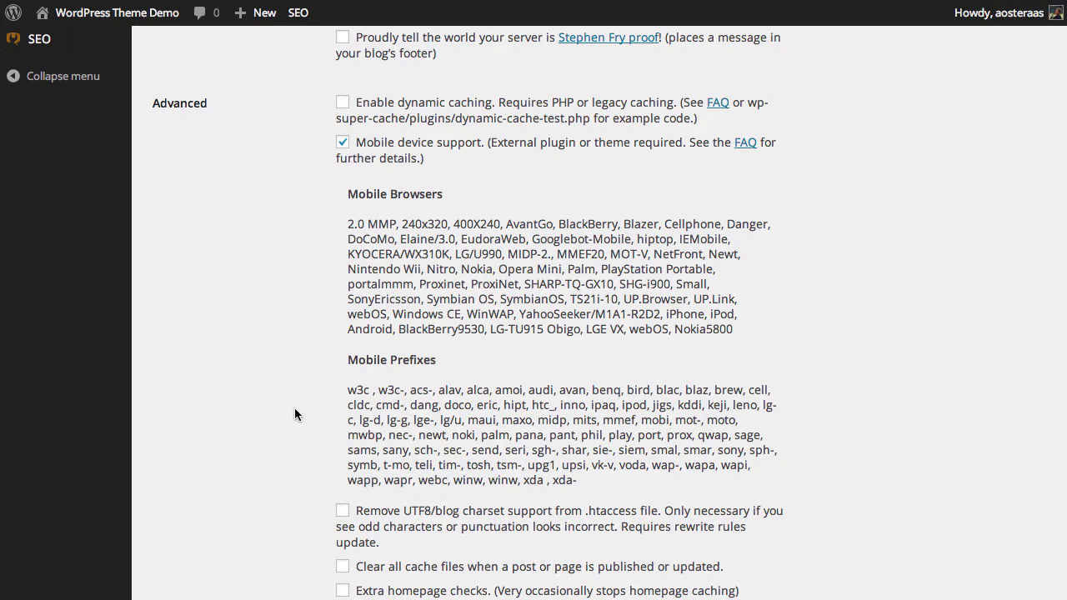
# Step: Enable Extra homepage checks and the listing of newest cached pages
pyautogui.scroll(-5, 294, 408)
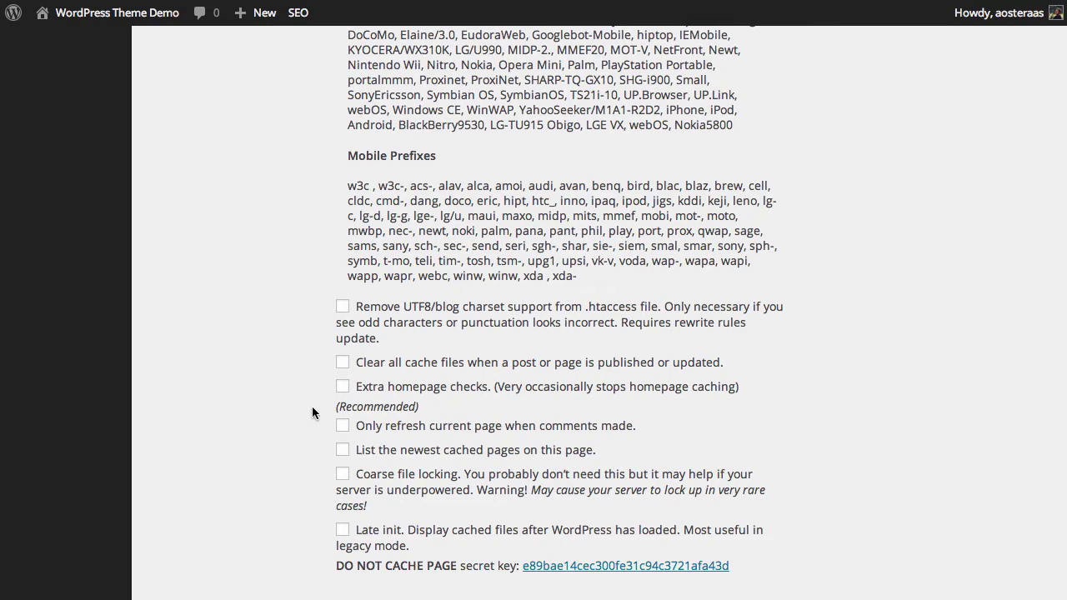
pyautogui.click(341, 388)
pyautogui.click(343, 450)
# Step: Bring up the context menu on the DO NOT CACHE PAGE secret key link, then dismiss it
pyautogui.scroll(-5, 303, 409)
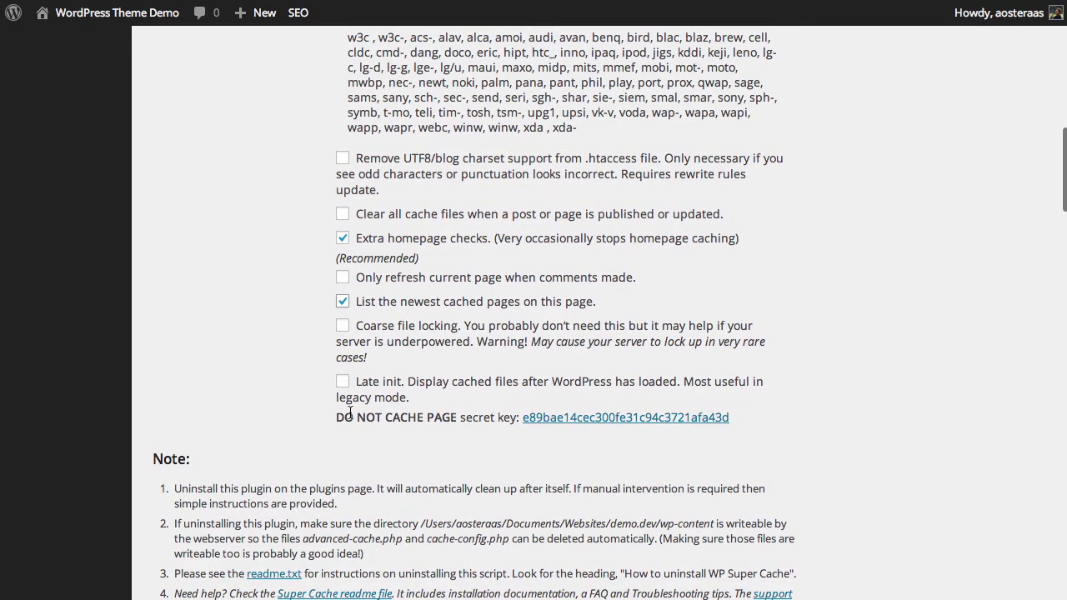
pyautogui.rightClick(531, 421)
pyautogui.click(559, 502)
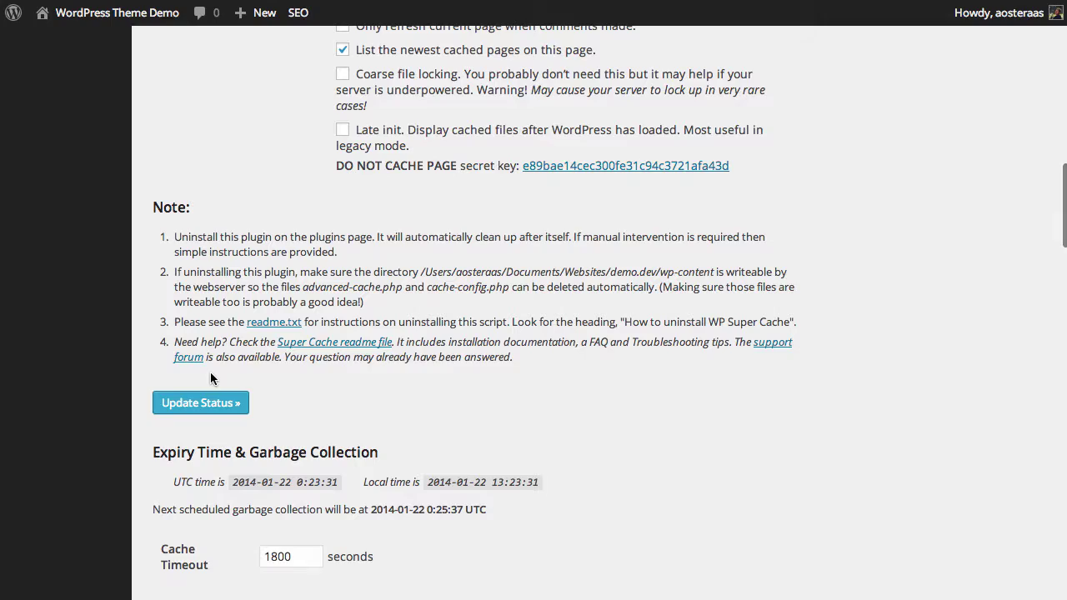
pyautogui.scroll(15, 210, 371)
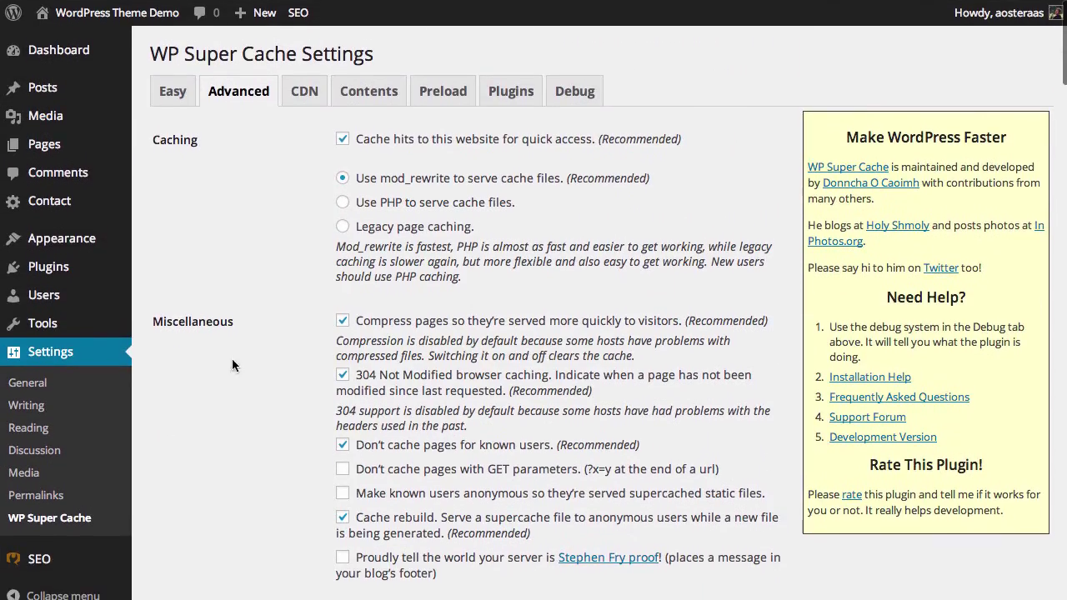
pyautogui.scroll(-15, 269, 338)
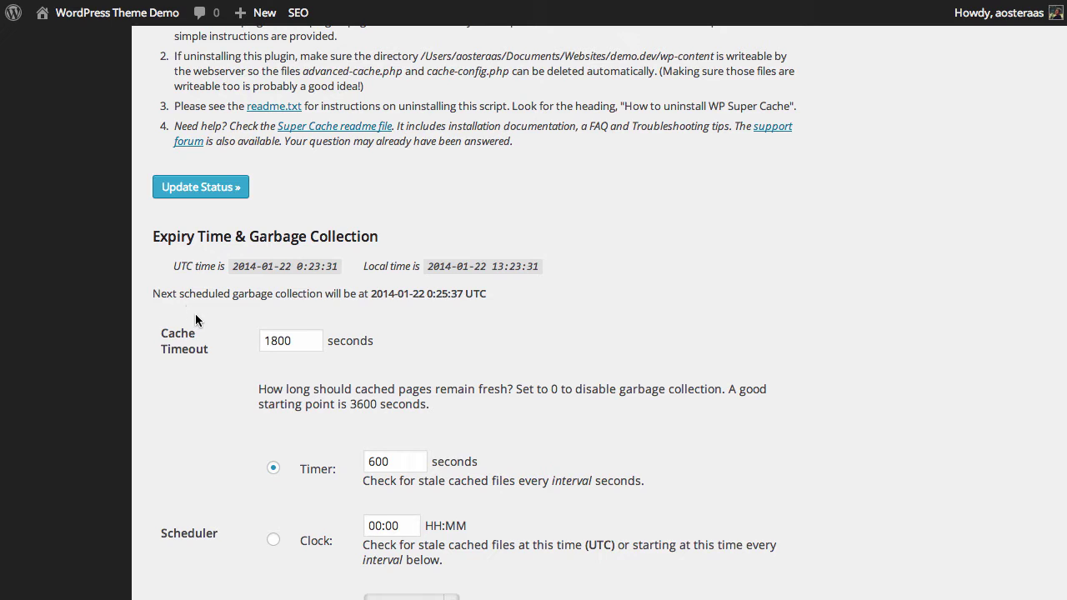
# Step: Edit the value in the garbage collection Timer field
pyautogui.scroll(-5, 196, 325)
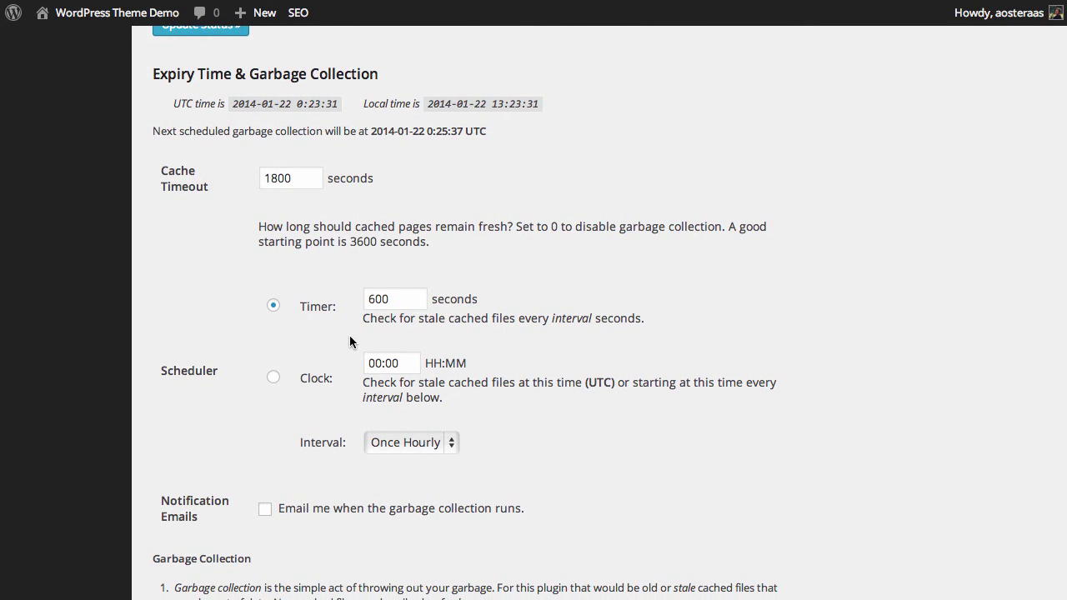
pyautogui.click(369, 299)
pyautogui.write('3')
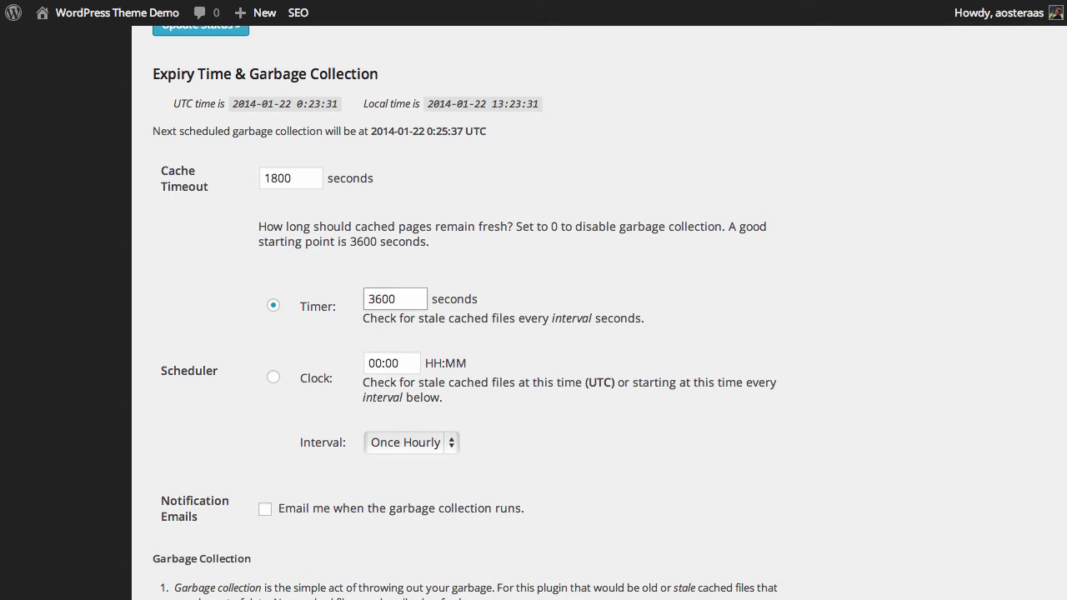
# Step: Try the Clock scheduling option and its Interval list, leaving the interval unchanged
pyautogui.click(280, 381)
pyautogui.click(411, 443)
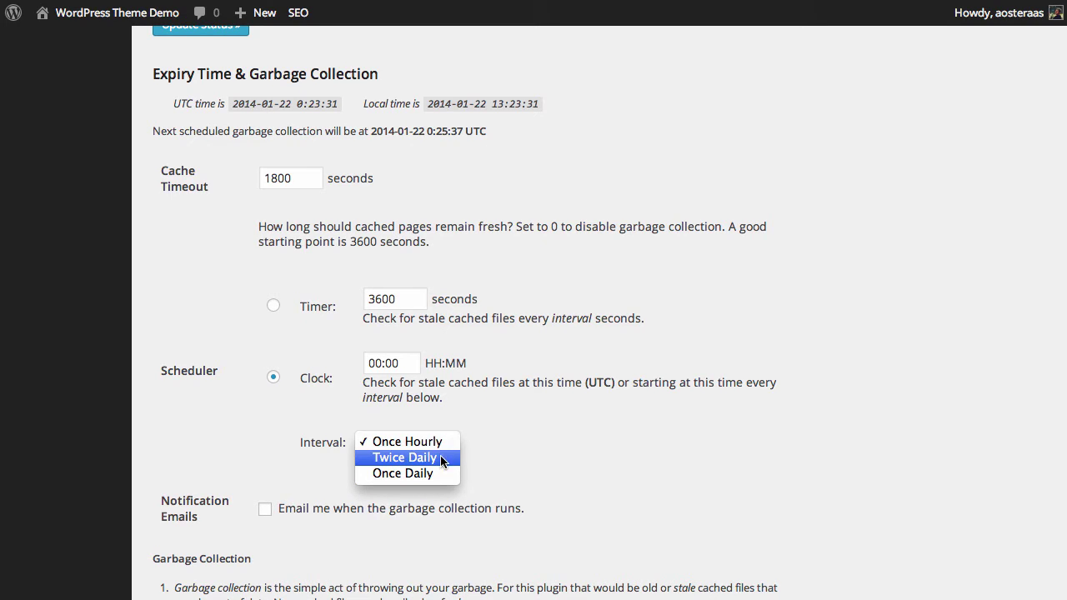
pyautogui.click(530, 459)
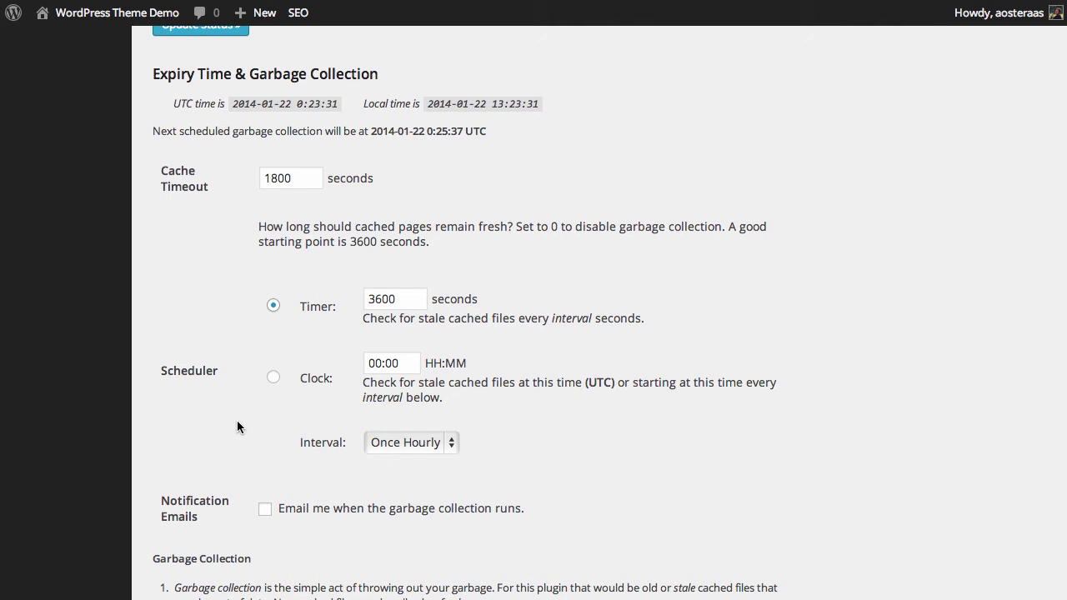
pyautogui.scroll(-5, 236, 423)
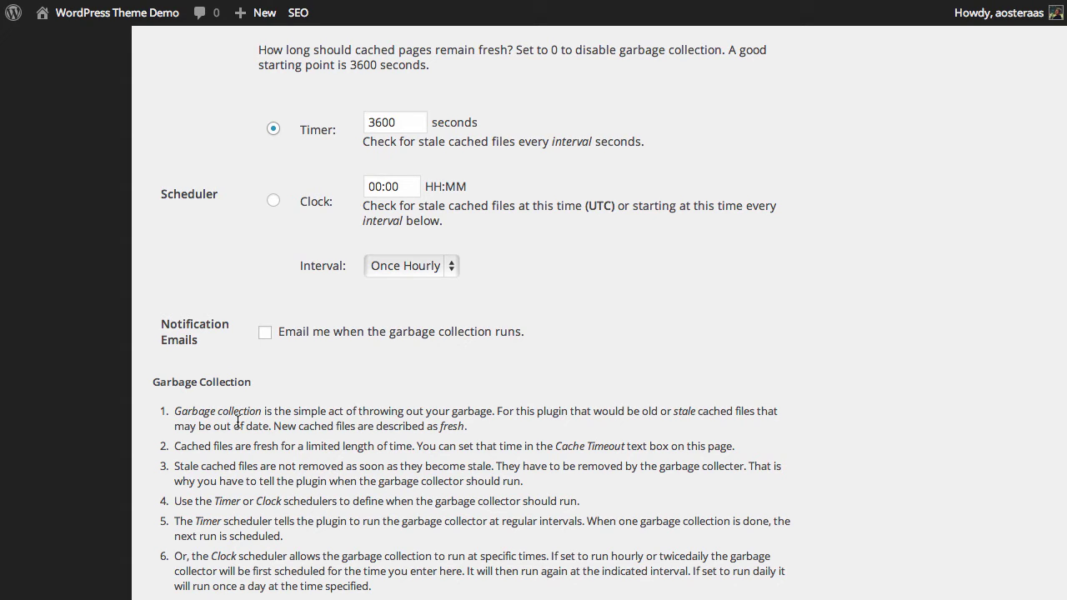
pyautogui.scroll(-3, 238, 421)
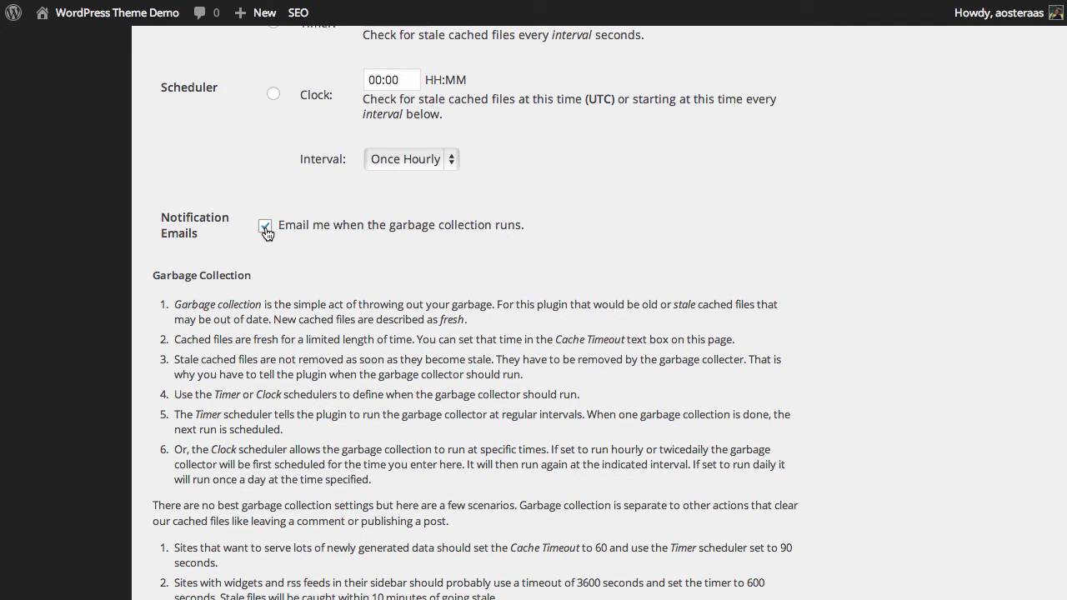
pyautogui.scroll(-13, 250, 216)
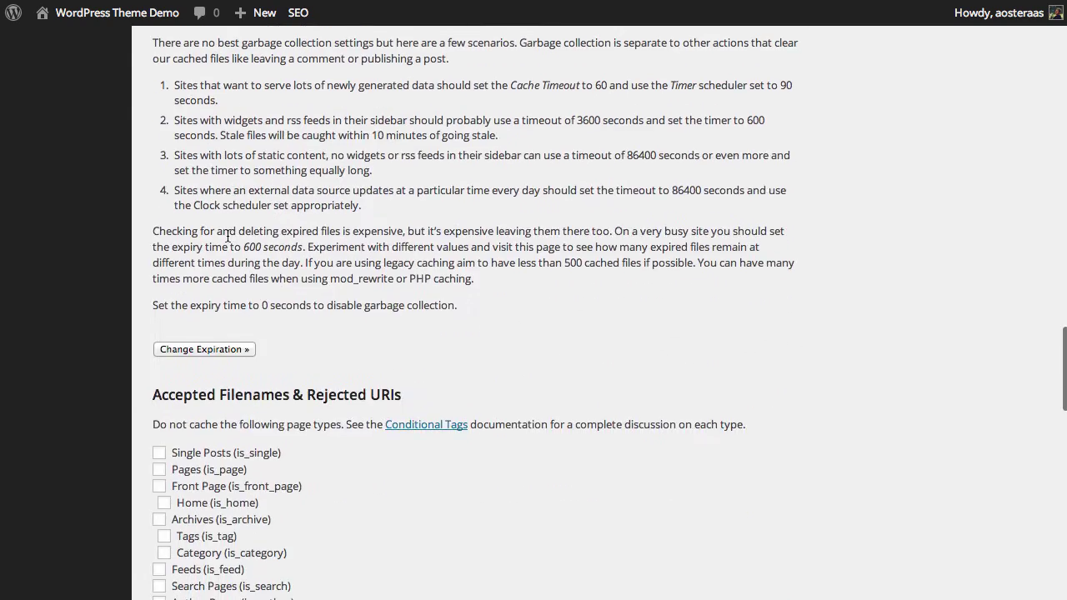
pyautogui.scroll(-6, 225, 241)
pyautogui.scroll(-2, 225, 242)
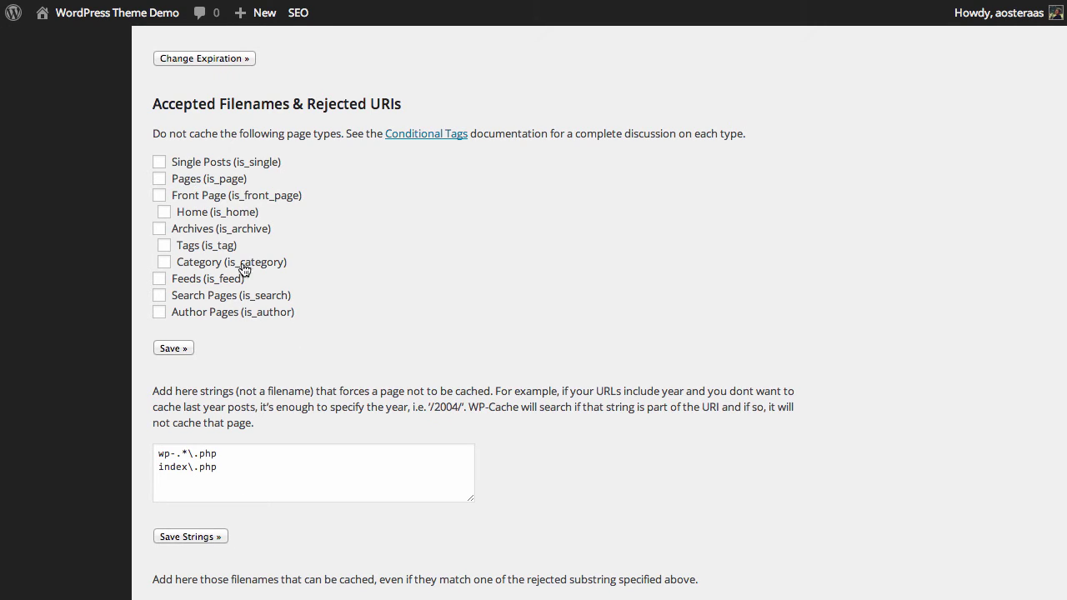
# Step: Apply the caching settings with Update Status, triggering the rewrite-rules update warning
pyautogui.scroll(3, 297, 355)
pyautogui.scroll(20, 297, 354)
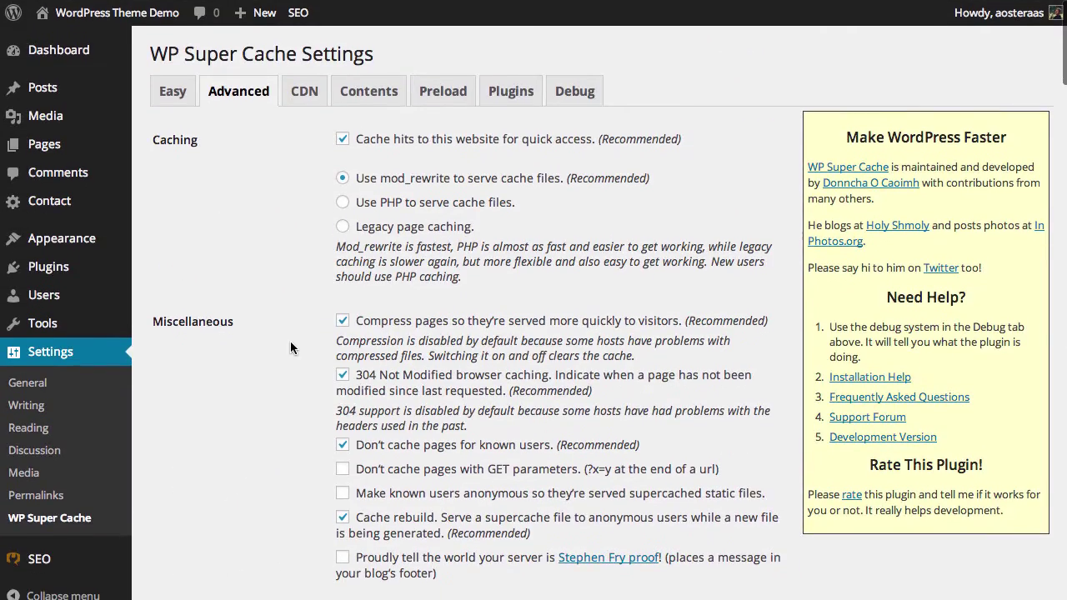
pyautogui.scroll(-20, 244, 191)
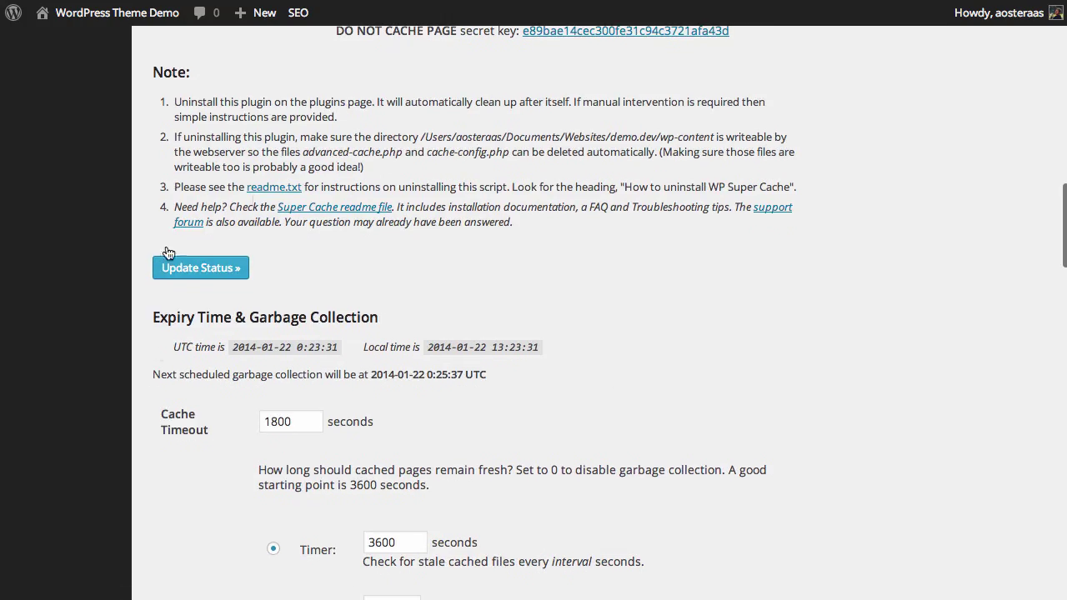
pyautogui.scroll(20, 266, 367)
pyautogui.scroll(-20, 266, 373)
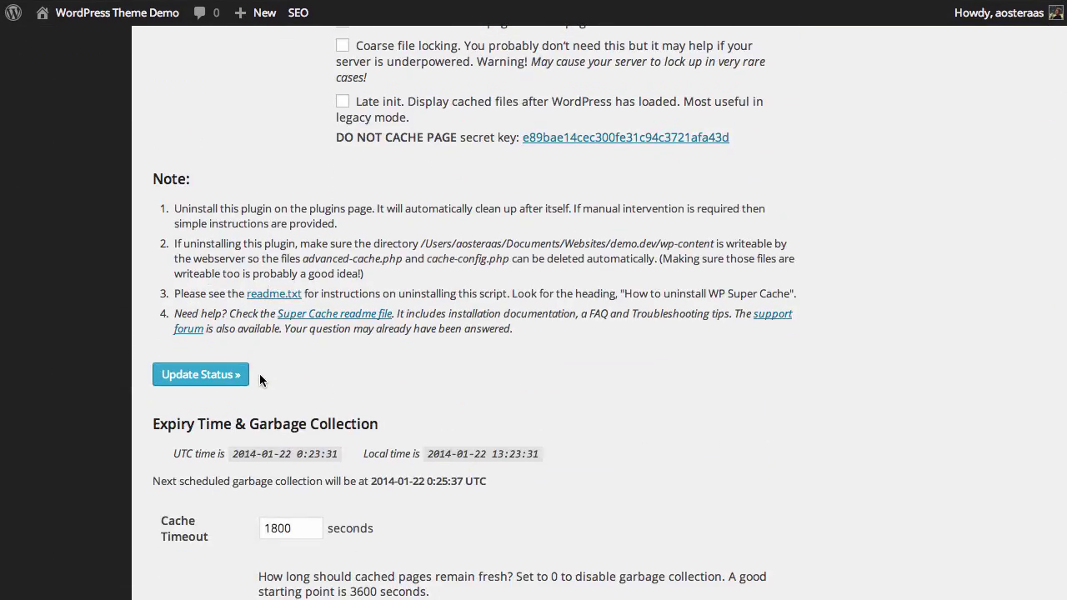
pyautogui.click(214, 377)
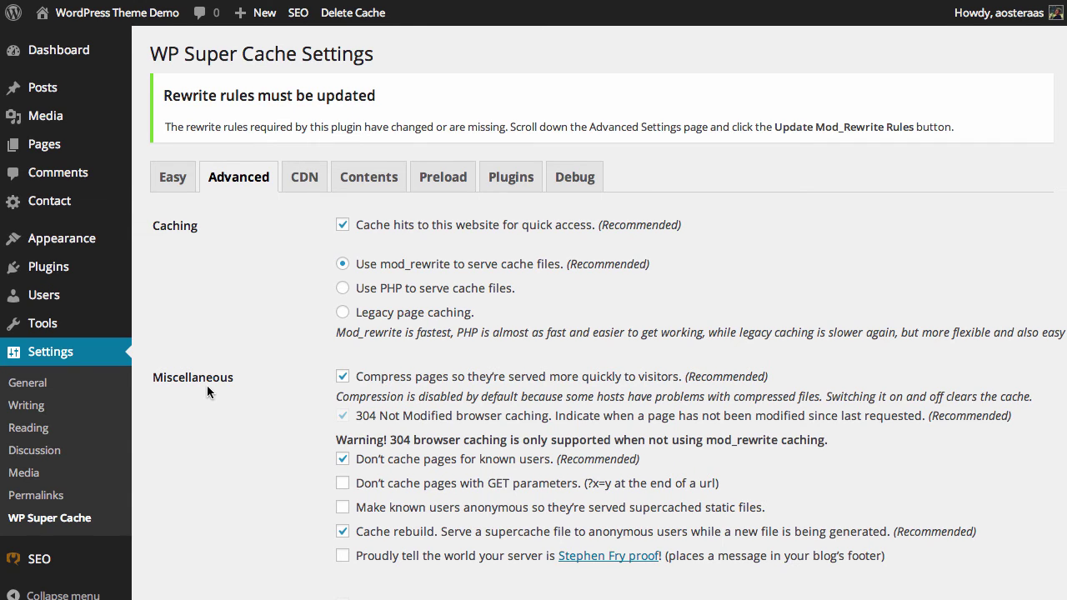
# Step: Review and highlight the mod_rewrite rules text in the Mod Rewrite Rules section
pyautogui.scroll(-1, 207, 385)
pyautogui.scroll(-20, 225, 240)
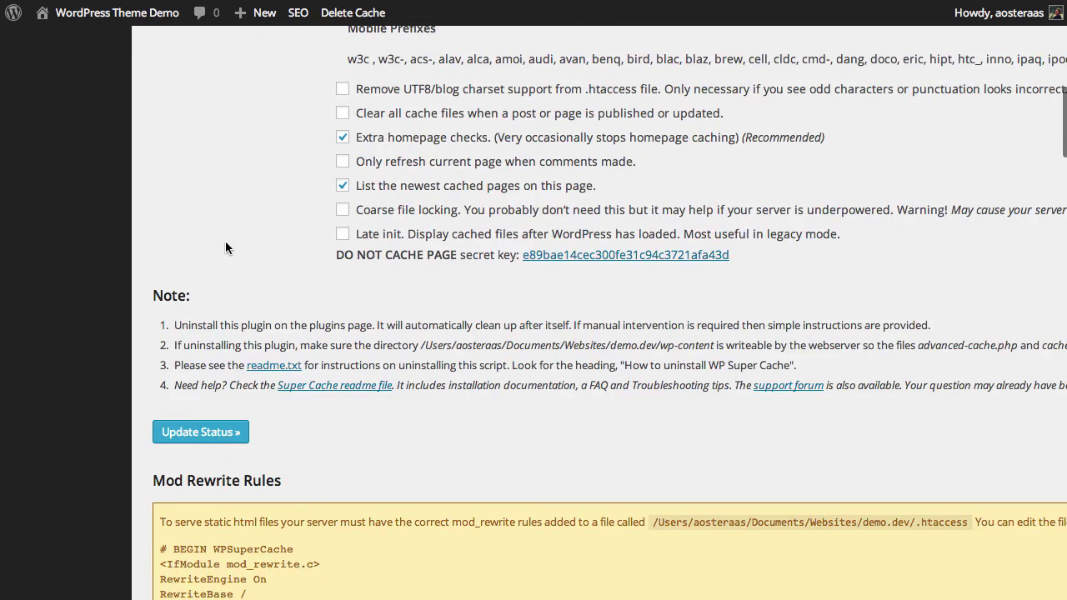
pyautogui.scroll(-1, 226, 247)
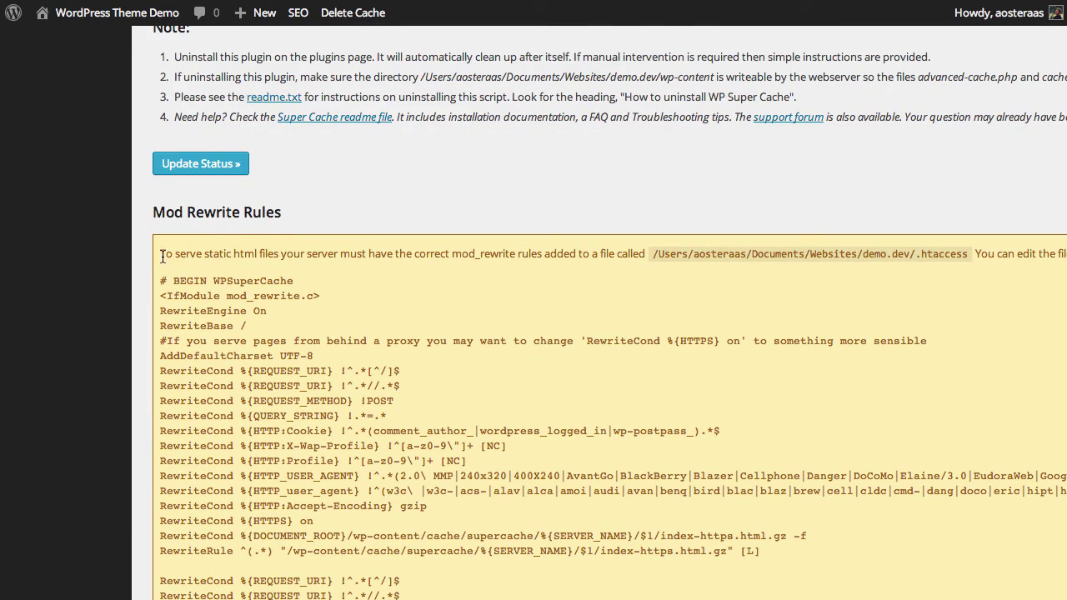
pyautogui.moveTo(160, 253); pyautogui.dragTo(468, 259)
pyautogui.hscroll(10, 467, 259)
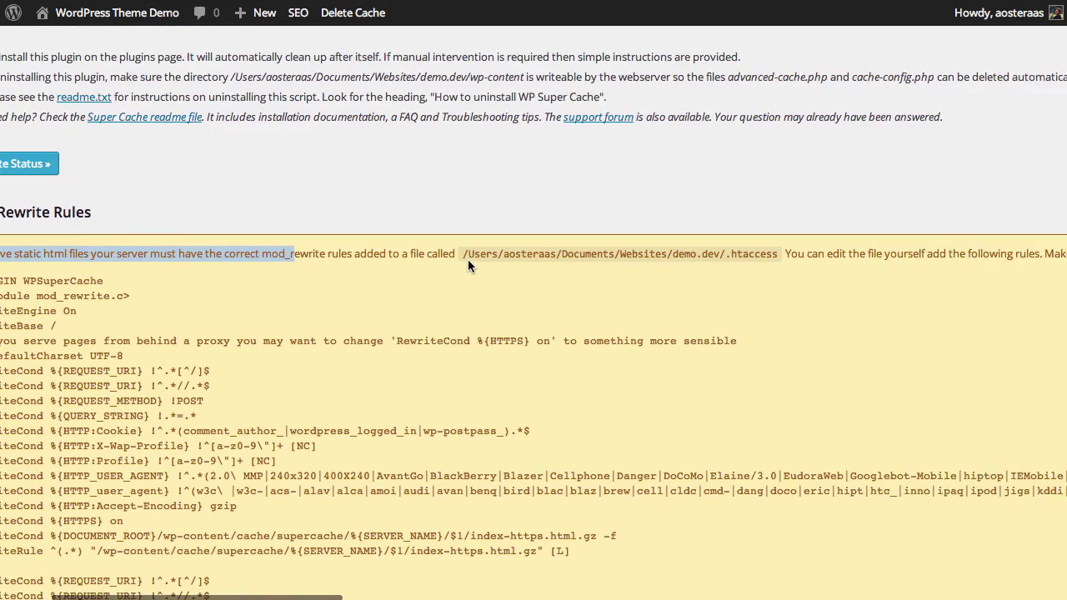
pyautogui.hscroll(12, 468, 265)
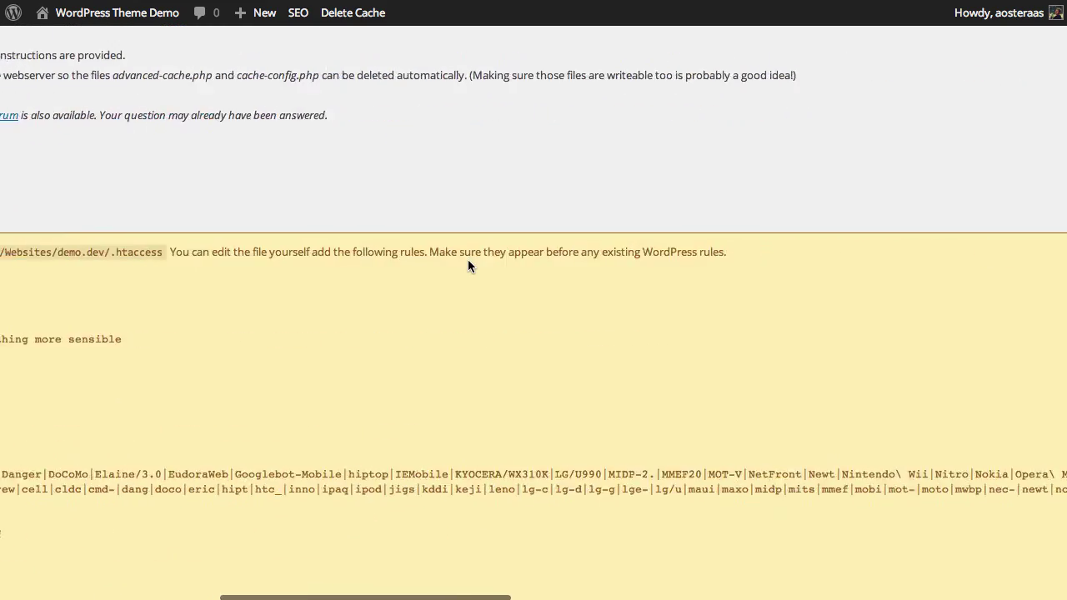
pyautogui.hscroll(-20, 468, 259)
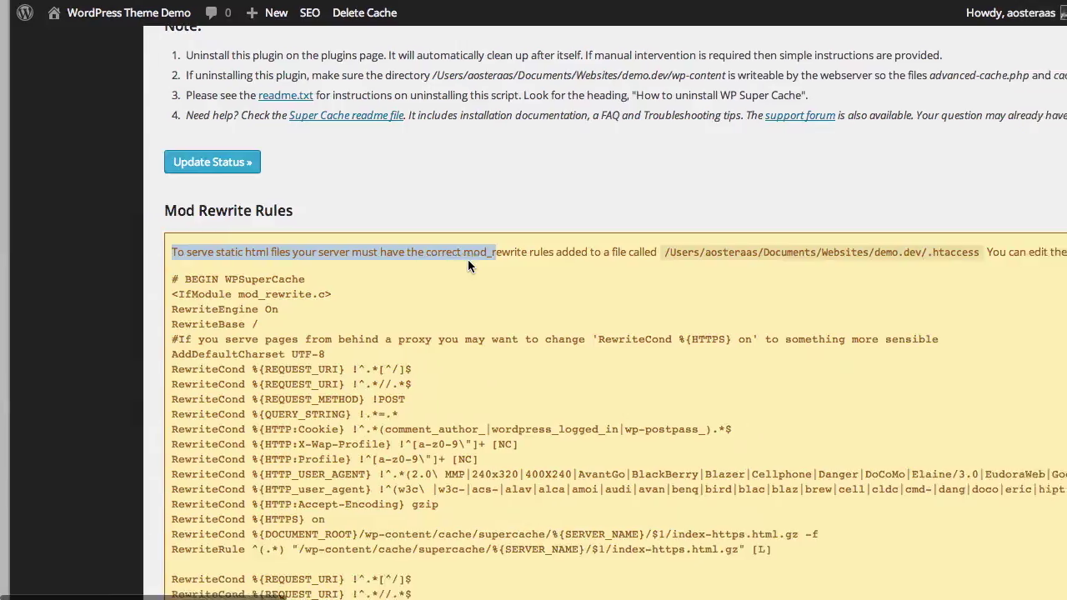
pyautogui.scroll(-4, 137, 345)
pyautogui.scroll(-15, 137, 345)
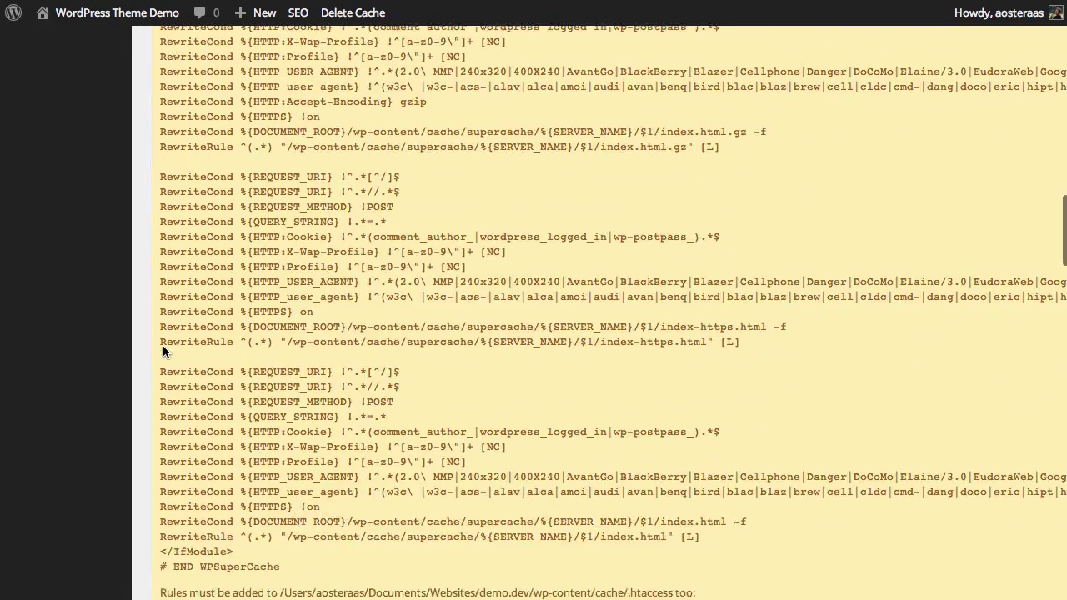
pyautogui.scroll(-4, 162, 350)
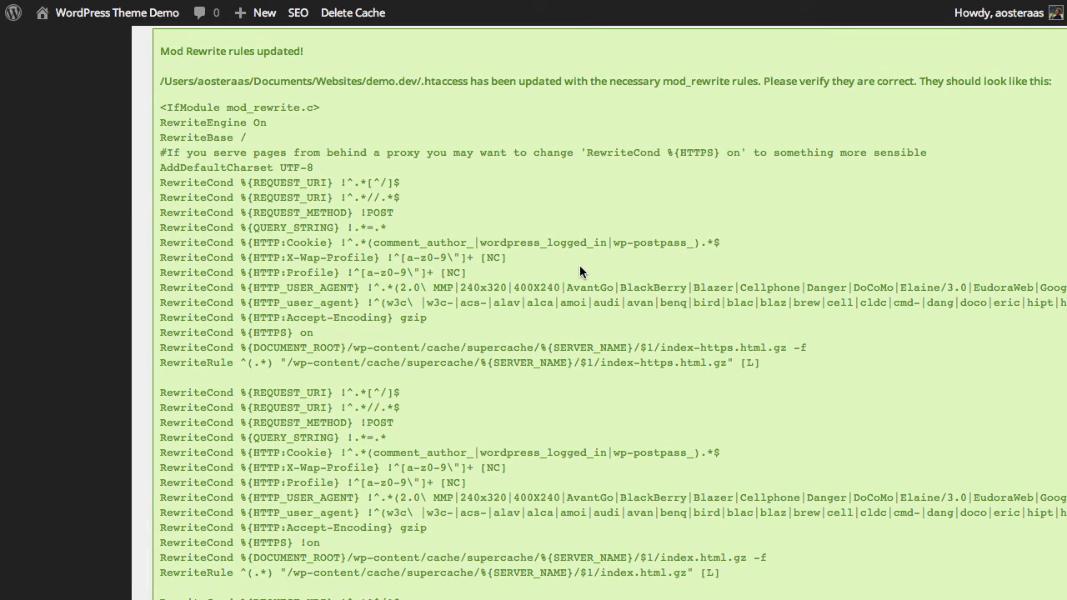
# Step: Select the Timer option and set garbage collection to 3600 seconds
pyautogui.scroll(-12, 364, 275)
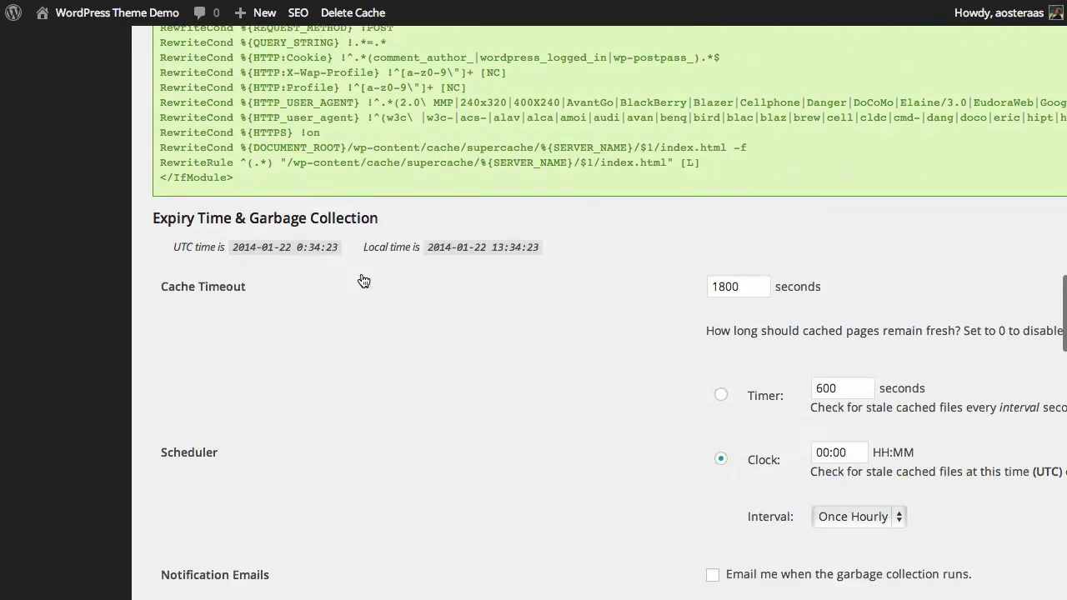
pyautogui.scroll(-1, 361, 279)
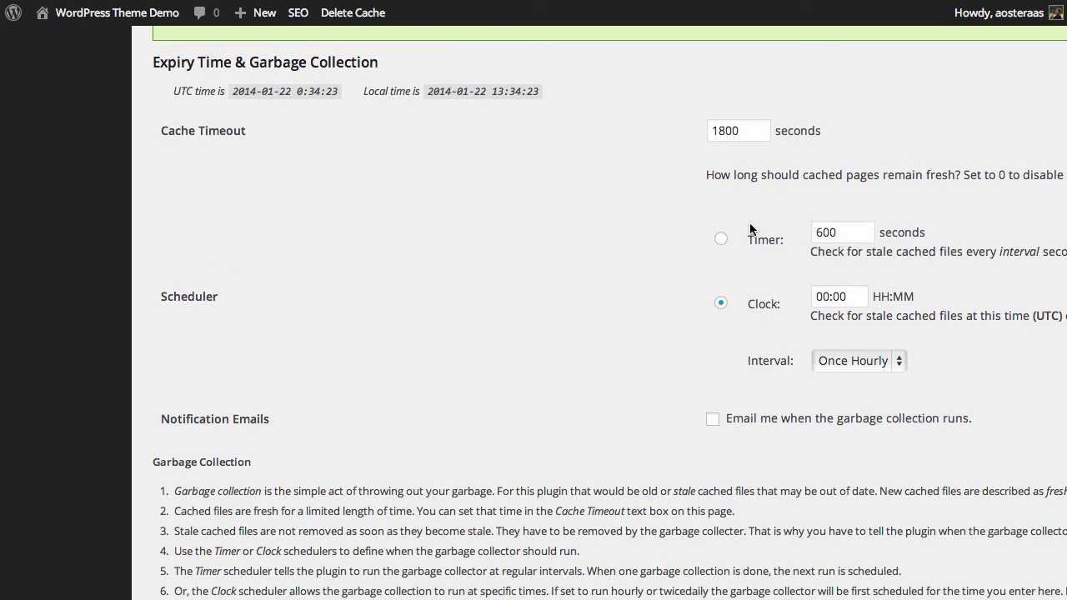
pyautogui.click(721, 240)
pyautogui.doubleClick(841, 236)
pyautogui.write('3600')
# Step: Enable e-mails on each garbage collection run and save with Change Expiration
pyautogui.scroll(-3, 550, 254)
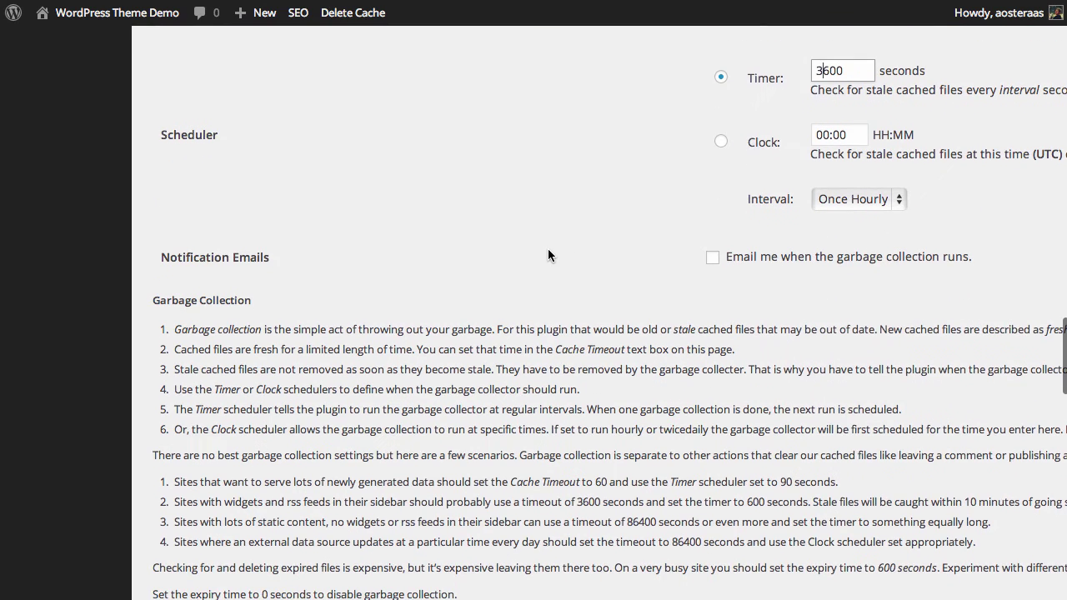
pyautogui.click(713, 250)
pyautogui.scroll(-4, 418, 302)
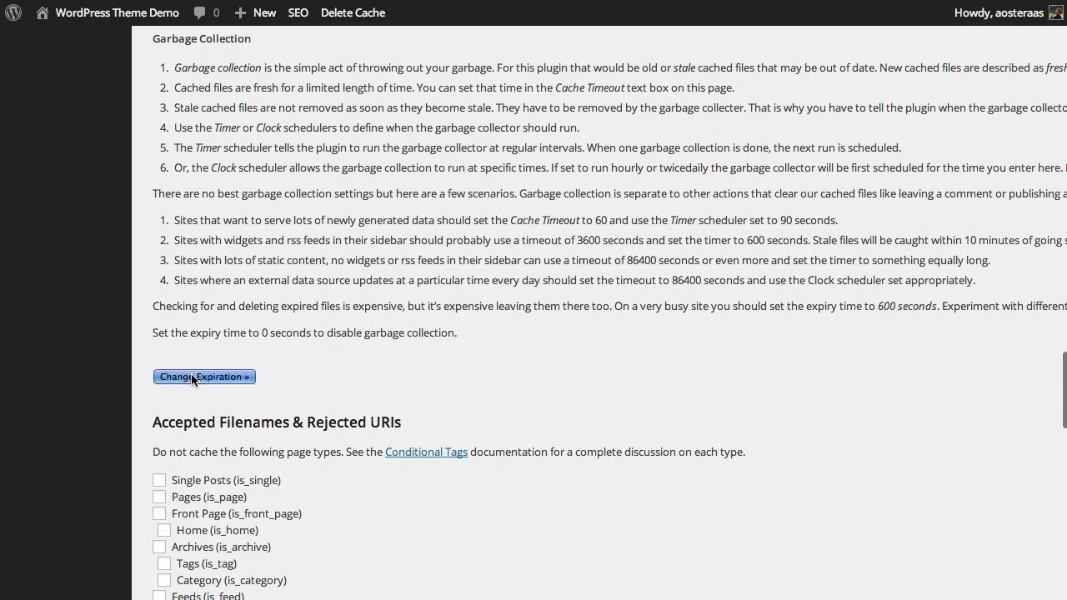
pyautogui.click(191, 377)
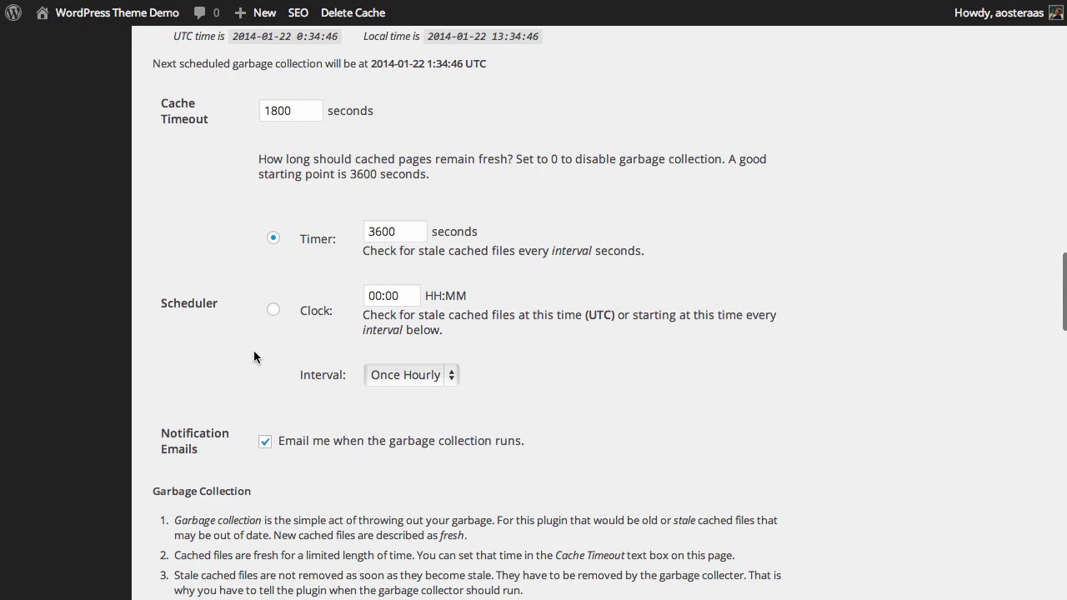
pyautogui.scroll(-10, 253, 357)
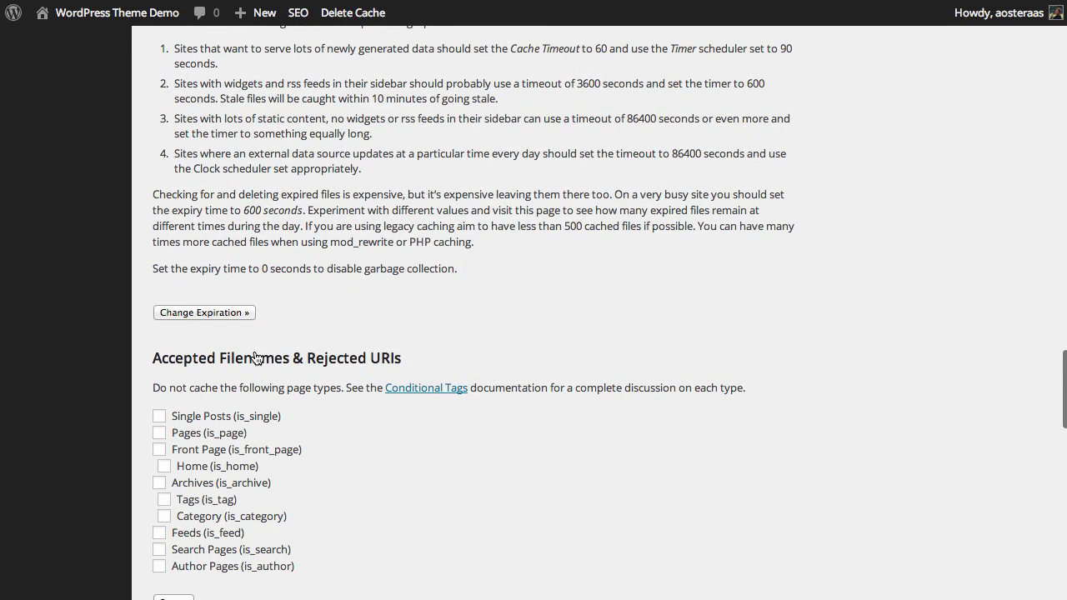
pyautogui.scroll(-3, 256, 358)
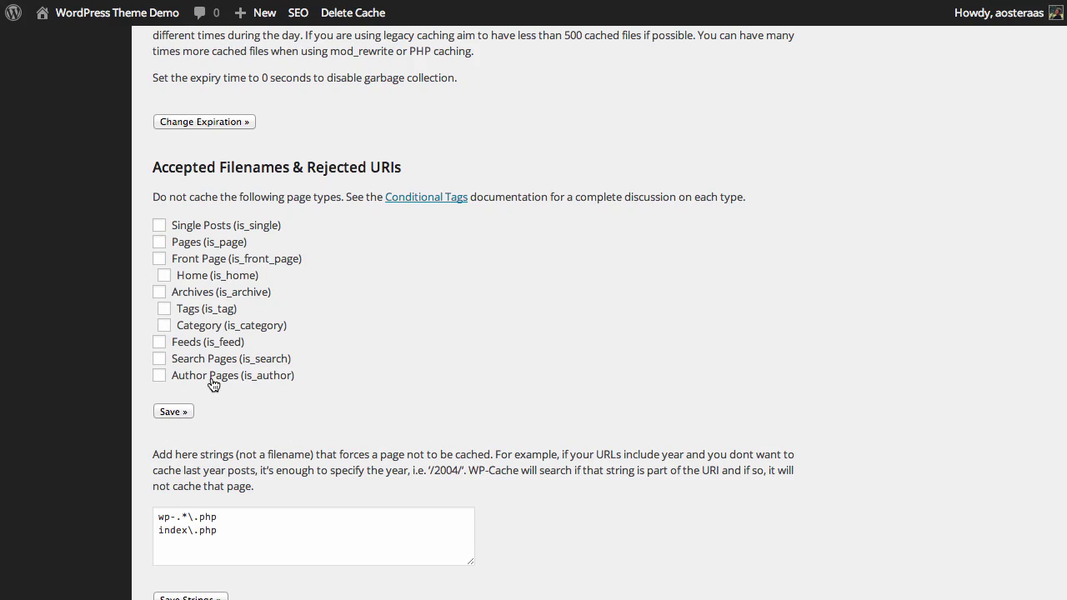
pyautogui.scroll(20, 213, 383)
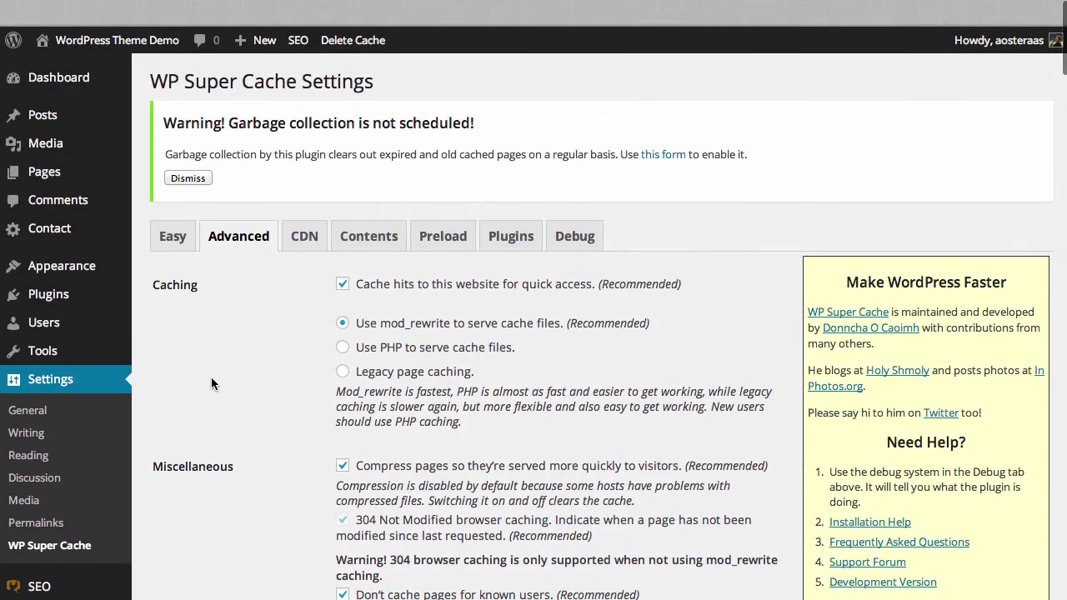